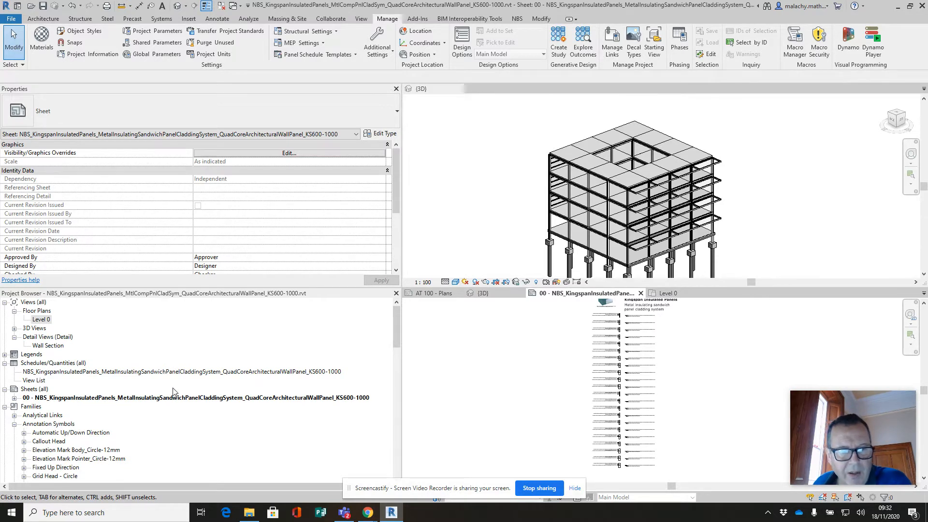
Open the Kingspan insulated panel KS600-1000 schedule and look through its material columns
{"action": "left_click", "coordinate": [136, 373]}
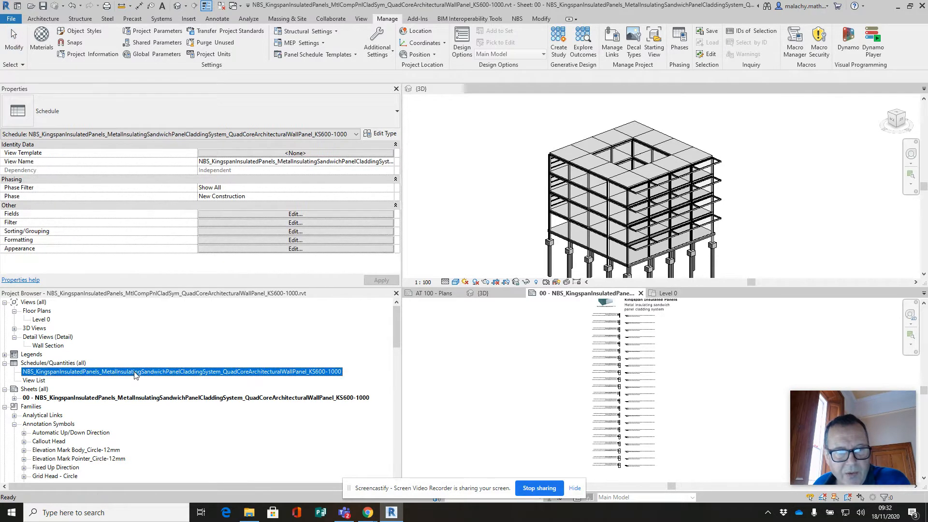
{"action": "double_click", "coordinate": [179, 374]}
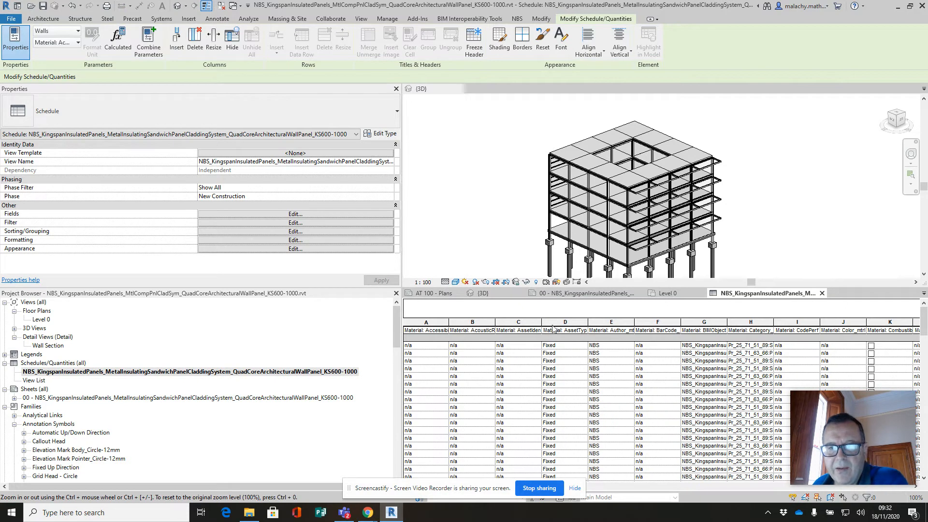
{"action": "mouse_move", "coordinate": [852, 408]}
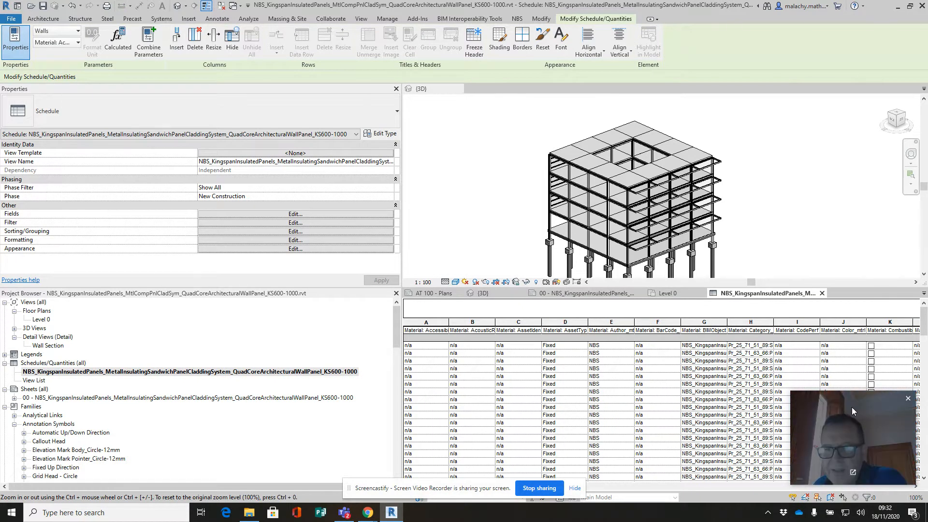
{"action": "left_click_drag", "start_coordinate": [851, 407], "coordinate": [131, 393]}
{"action": "scroll", "coordinate": [650, 405], "scroll_direction": "down", "scroll_amount": 3}
{"action": "scroll", "coordinate": [643, 404], "scroll_direction": "up", "scroll_amount": 3}
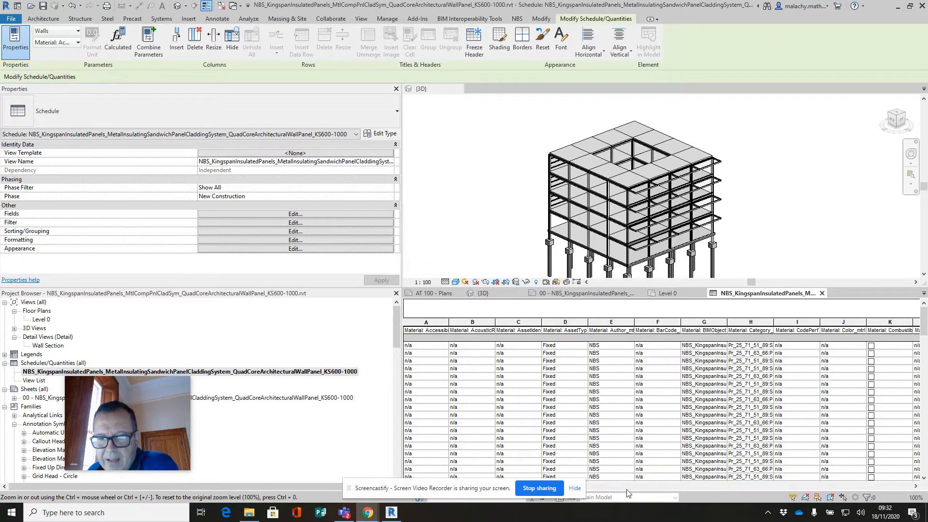
{"action": "left_click_drag", "start_coordinate": [482, 493], "coordinate": [328, 498]}
{"action": "left_click_drag", "start_coordinate": [473, 486], "coordinate": [575, 480]}
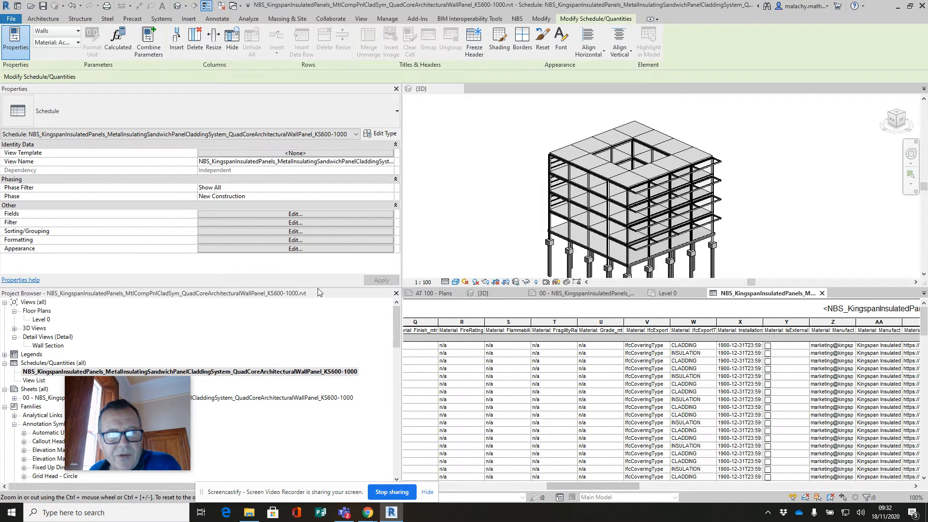
Review the scheduled fields in the panel schedule's Material Takeoff Properties and close them without changes
{"action": "left_click", "coordinate": [321, 223]}
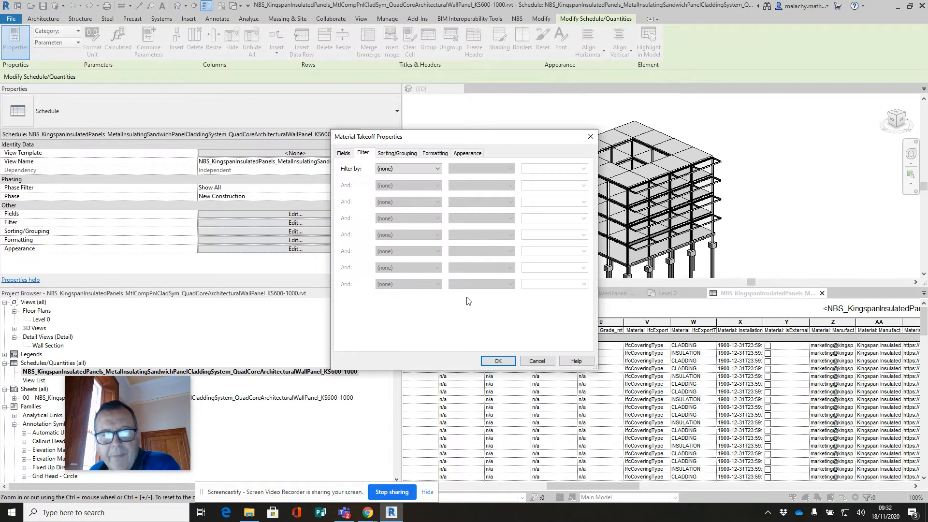
{"action": "left_click", "coordinate": [343, 153]}
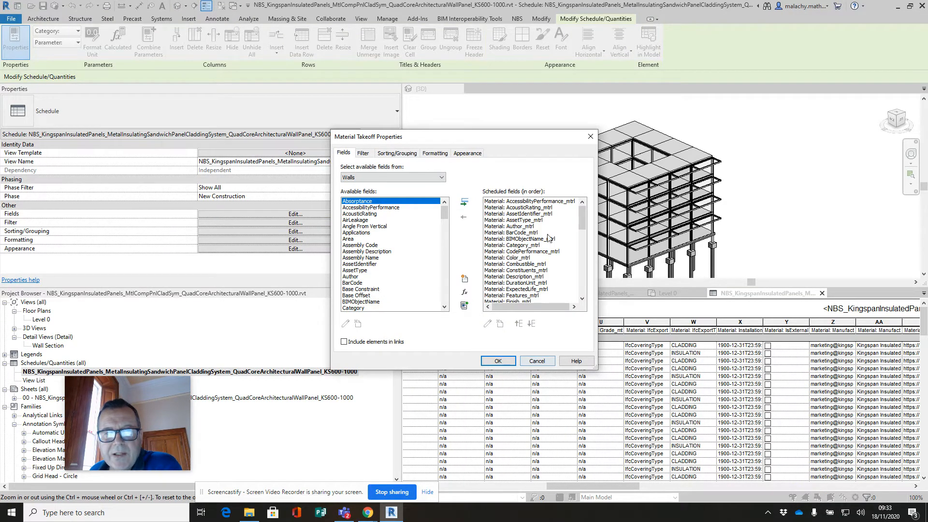
{"action": "left_click_drag", "start_coordinate": [582, 216], "coordinate": [582, 274]}
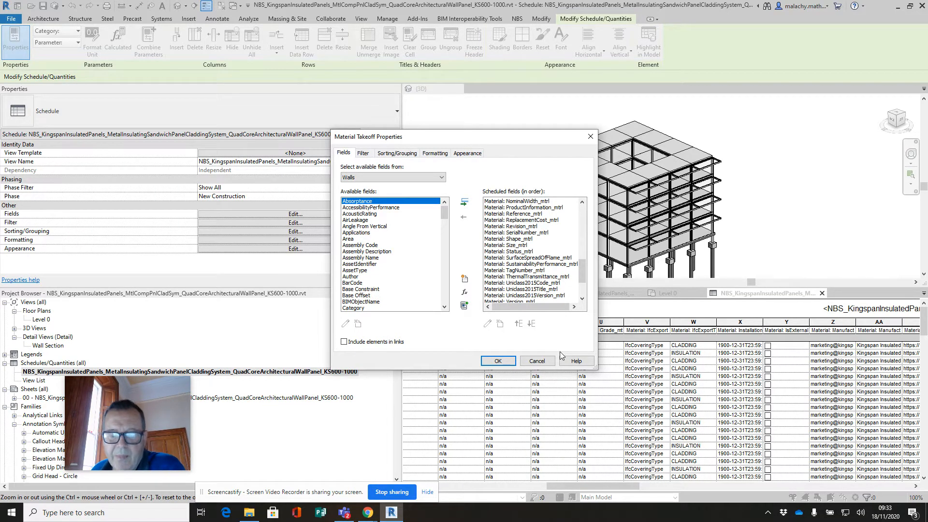
{"action": "left_click", "coordinate": [536, 361]}
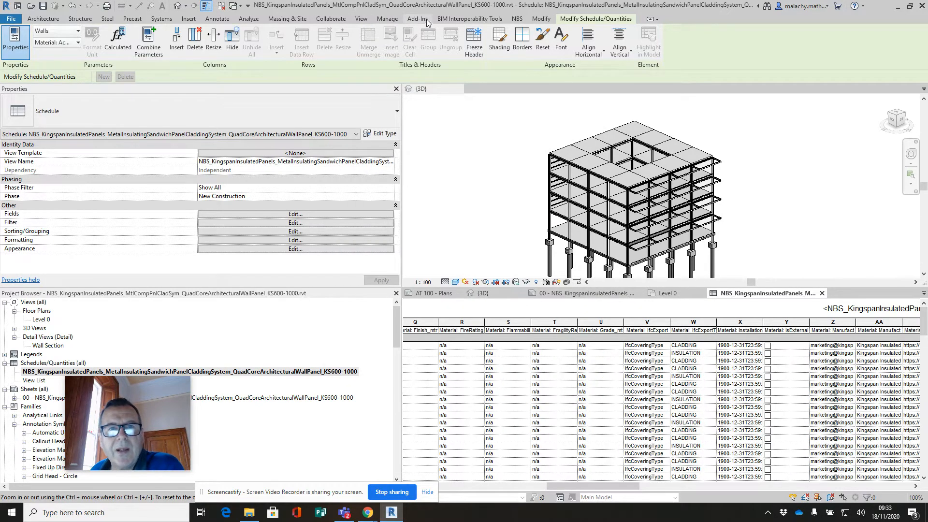
Dismiss the save reminder and review the shared parameter file and the project parameters without changing them
{"action": "left_click", "coordinate": [389, 19]}
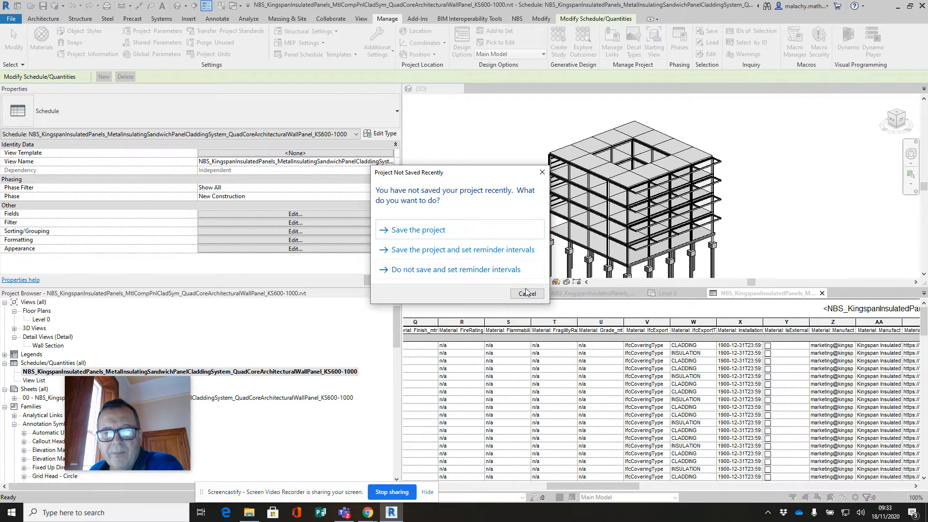
{"action": "left_click", "coordinate": [527, 293]}
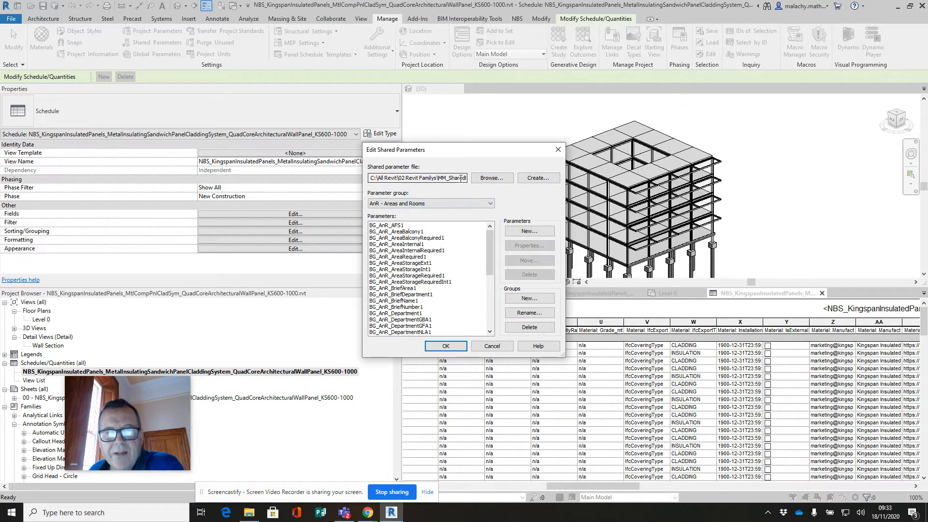
{"action": "left_click", "coordinate": [491, 346]}
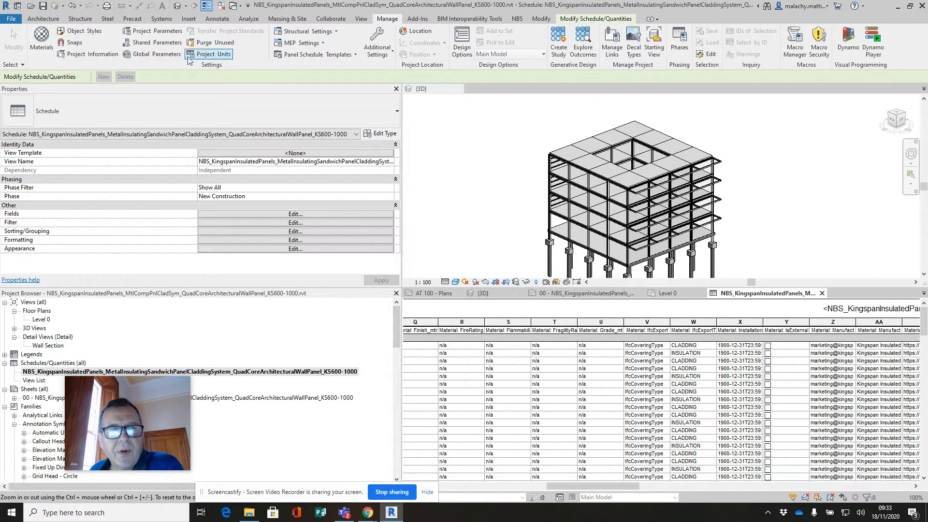
{"action": "left_click", "coordinate": [155, 31]}
{"action": "mouse_move", "coordinate": [329, 192]}
{"action": "left_mouse_down"}
{"action": "mouse_move", "coordinate": [336, 273]}
{"action": "mouse_move", "coordinate": [331, 192]}
{"action": "left_mouse_up"}
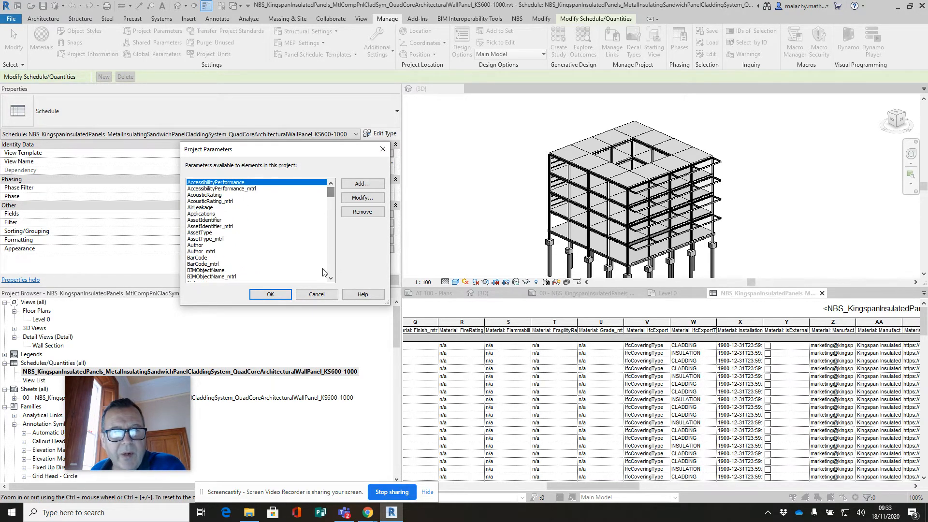
{"action": "left_click", "coordinate": [317, 294]}
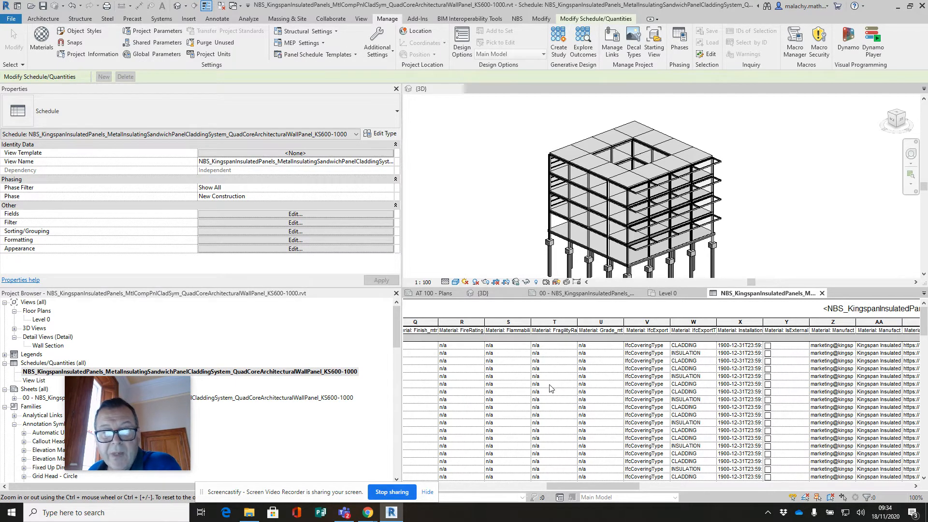
View the Kingspan project's sheet 00, its Level 0 plan and the wall panel samples in its 3D view
{"action": "left_click", "coordinate": [585, 293]}
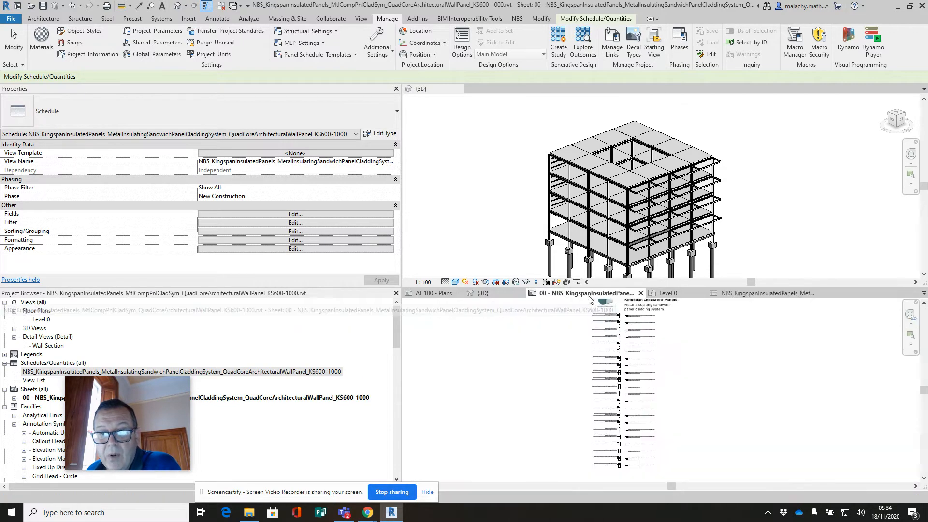
{"action": "left_click", "coordinate": [668, 293]}
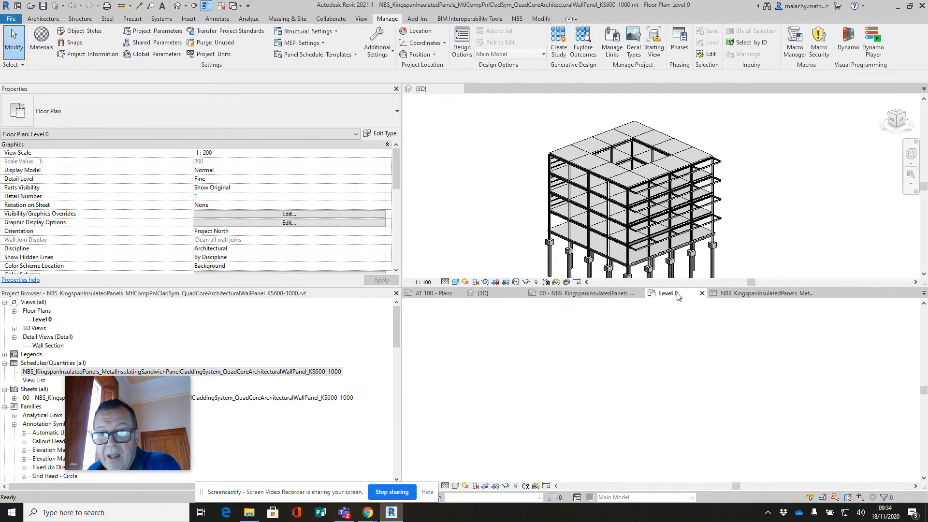
{"action": "left_click", "coordinate": [515, 293]}
{"action": "scroll", "coordinate": [622, 417], "scroll_direction": "up", "scroll_amount": 3}
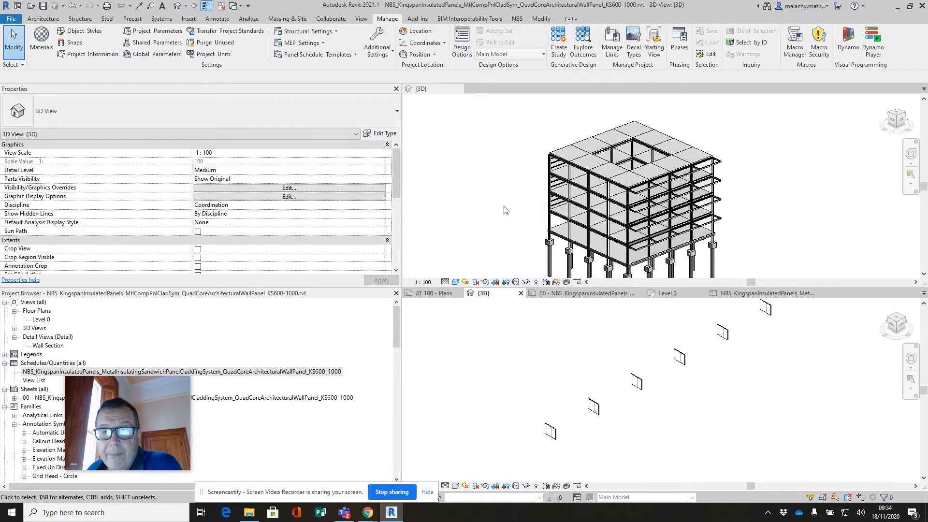
Transfer only the Wall Types from the NBS Kingspan project into BIM 3 Steel Project Test, bringing in new types only
{"action": "key", "text": "ctrl+Tab"}
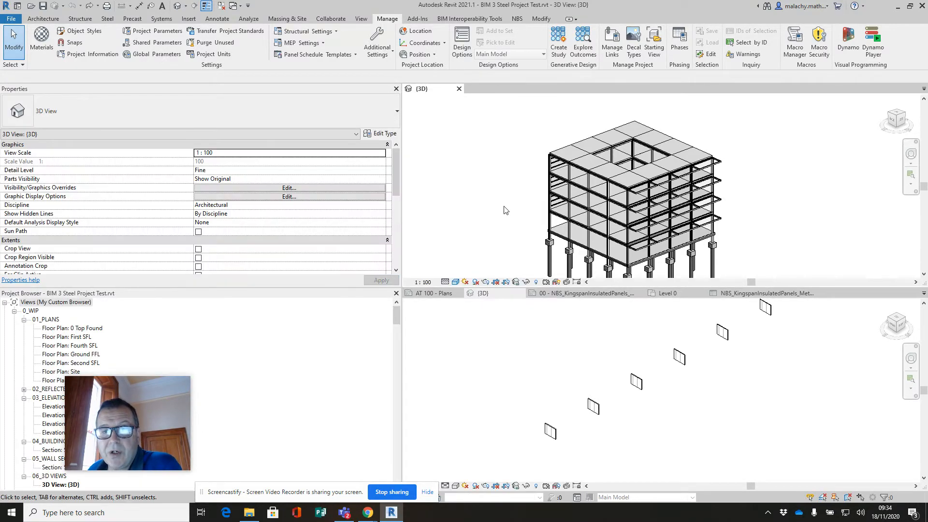
{"action": "left_click", "coordinate": [229, 30]}
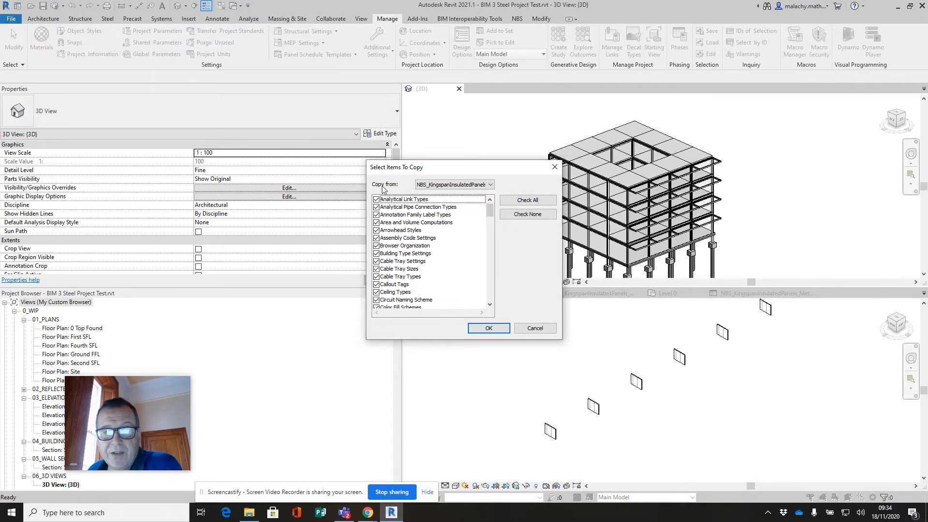
{"action": "left_click", "coordinate": [516, 214]}
{"action": "left_click_drag", "start_coordinate": [489, 211], "coordinate": [494, 300]}
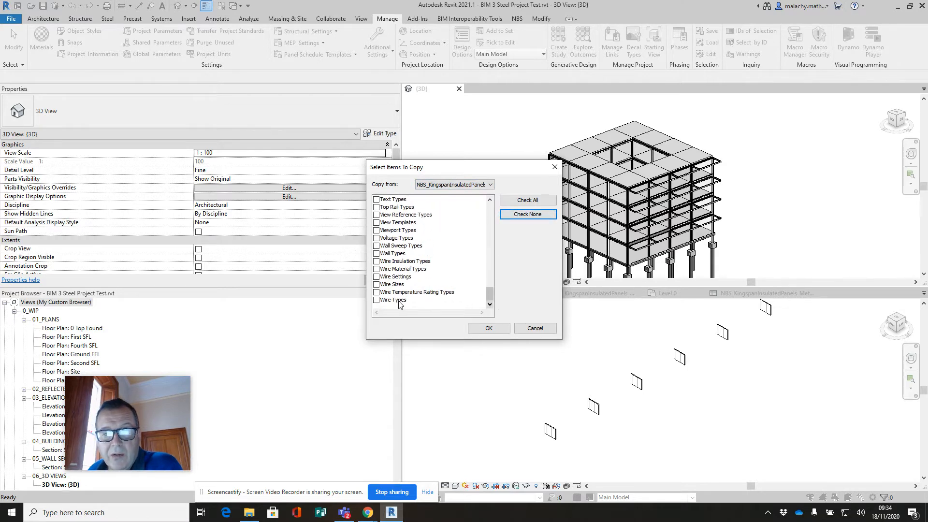
{"action": "left_click", "coordinate": [376, 253]}
{"action": "left_click", "coordinate": [489, 328]}
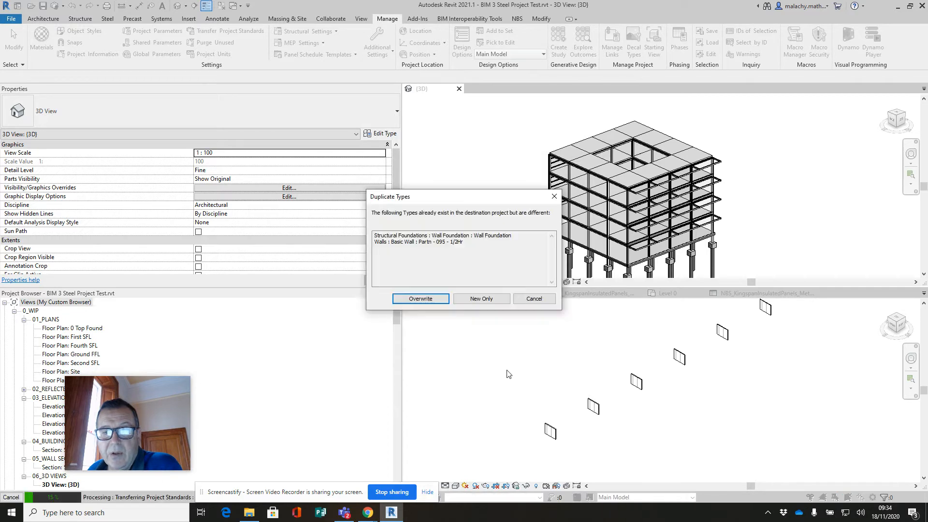
{"action": "left_click", "coordinate": [481, 299]}
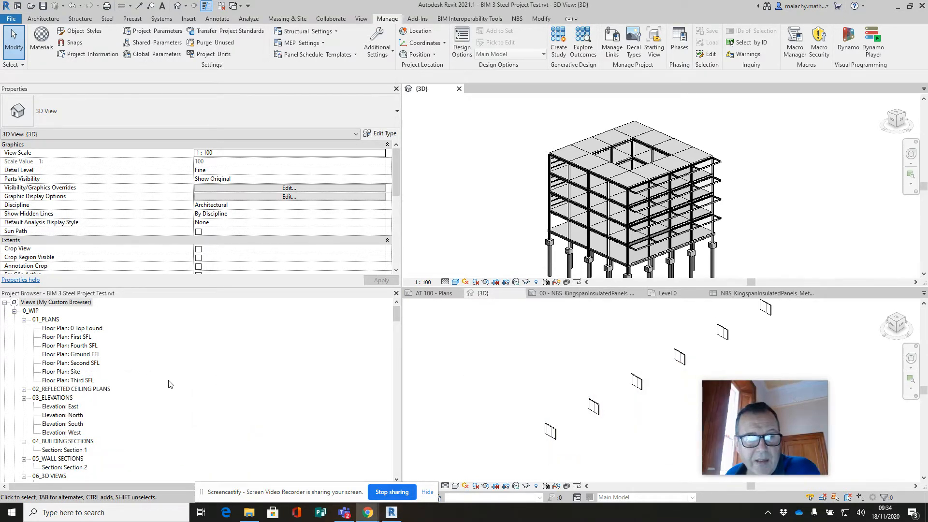
Examine the Basic Wall types under the Walls family of BIM 3 Steel Project Test for the transferred Kingspan panels
{"action": "scroll", "coordinate": [167, 369], "scroll_direction": "down", "scroll_amount": 15}
{"action": "scroll", "coordinate": [163, 359], "scroll_direction": "down", "scroll_amount": 2}
{"action": "left_click", "coordinate": [59, 383]}
{"action": "scroll", "coordinate": [127, 387], "scroll_direction": "down", "scroll_amount": 13}
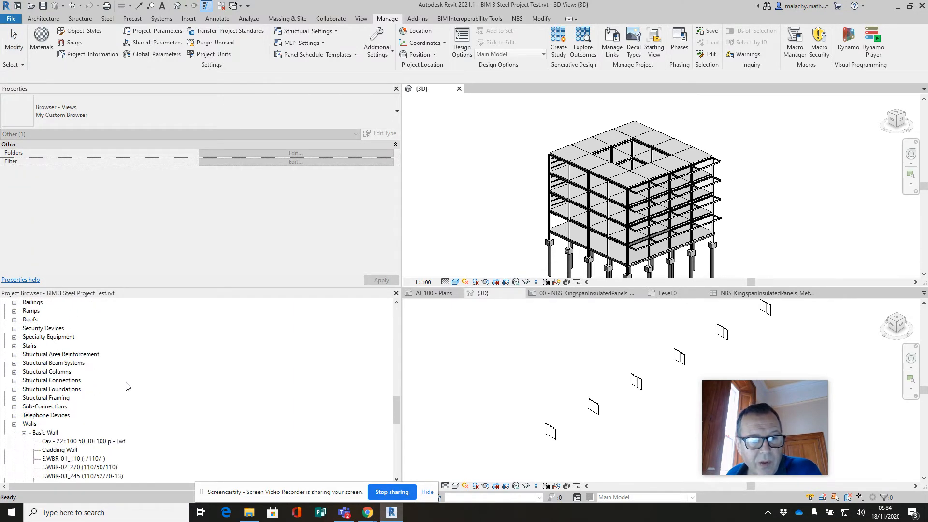
{"action": "scroll", "coordinate": [127, 387], "scroll_direction": "down", "scroll_amount": 4}
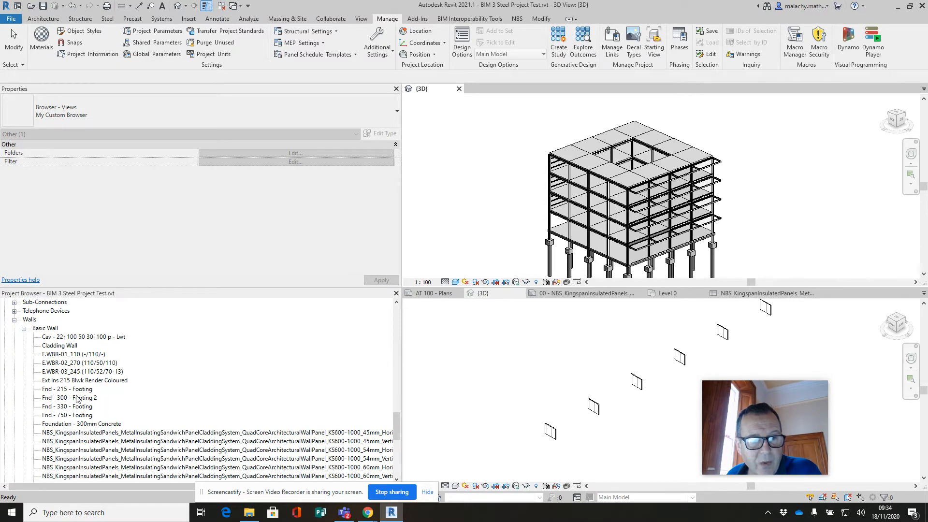
{"action": "scroll", "coordinate": [175, 358], "scroll_direction": "down", "scroll_amount": 2}
{"action": "scroll", "coordinate": [175, 358], "scroll_direction": "down", "scroll_amount": 2}
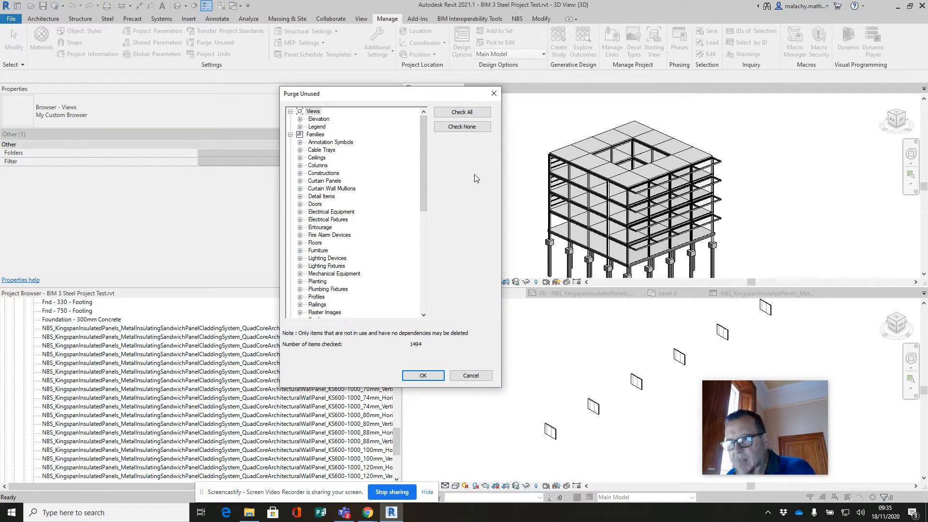
Uncheck every item in Purge Unused and expand the list of unused Basic Wall types
{"action": "left_click", "coordinate": [464, 128]}
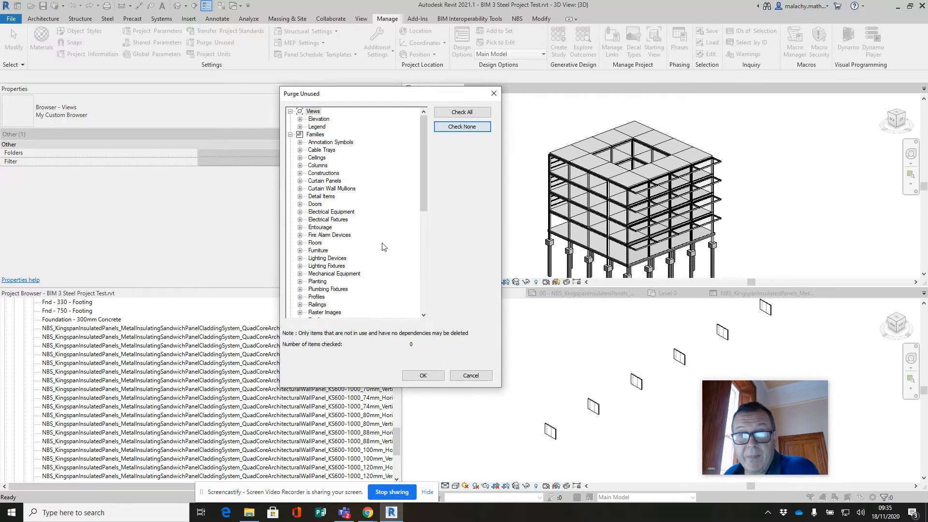
{"action": "left_click", "coordinate": [299, 166]}
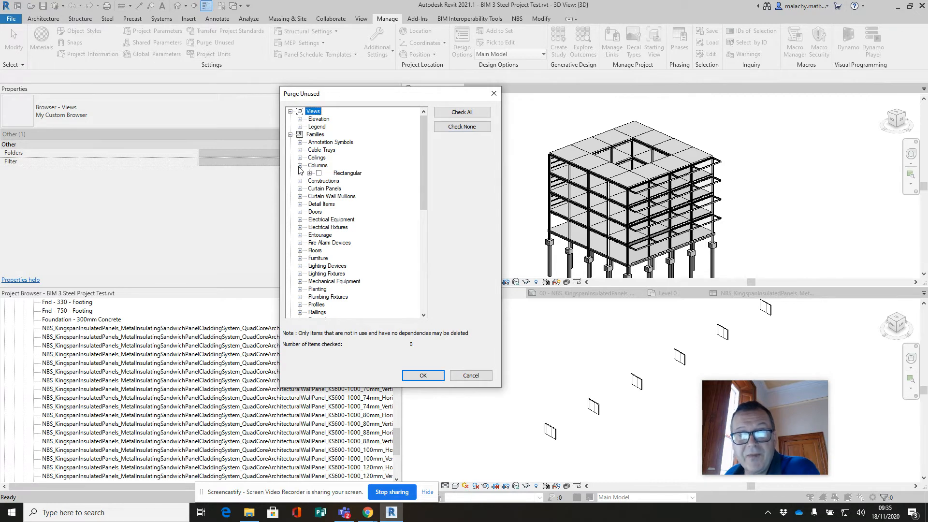
{"action": "left_click", "coordinate": [300, 166]}
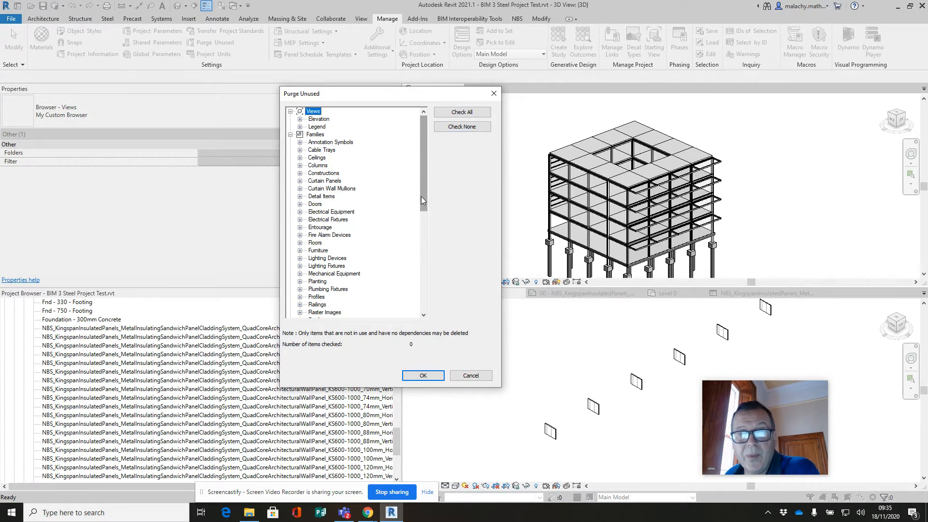
{"action": "left_click_drag", "start_coordinate": [421, 199], "coordinate": [421, 300]}
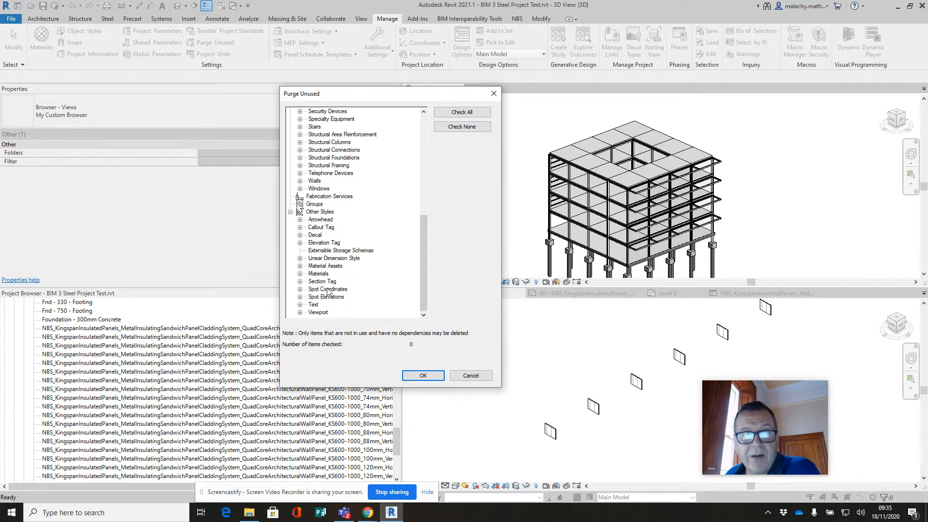
{"action": "left_click", "coordinate": [299, 181]}
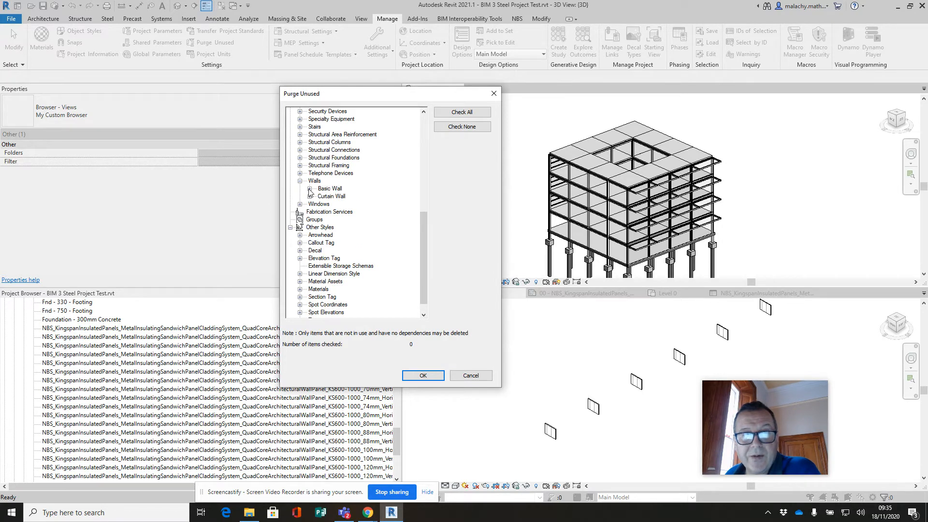
{"action": "left_click", "coordinate": [310, 188]}
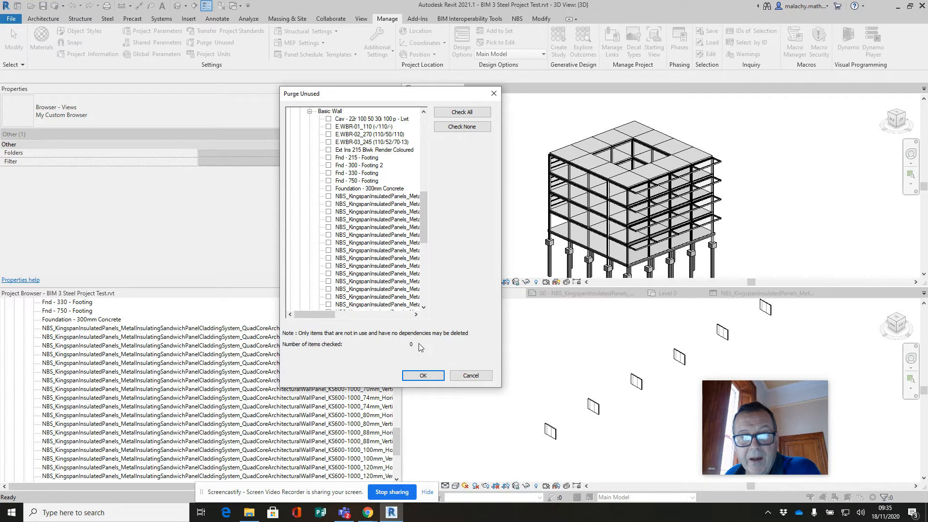
Purge the ten Kingspan KS600-1000 wall types from 45mm to 74mm, both horizontal and vertical
{"action": "left_click", "coordinate": [328, 197]}
{"action": "left_click", "coordinate": [329, 204]}
{"action": "left_click", "coordinate": [328, 211]}
{"action": "left_click", "coordinate": [329, 220]}
{"action": "left_click", "coordinate": [329, 227]}
{"action": "left_click", "coordinate": [329, 234]}
{"action": "left_click", "coordinate": [329, 242]}
{"action": "left_click", "coordinate": [328, 250]}
{"action": "left_click", "coordinate": [329, 258]}
{"action": "left_click", "coordinate": [329, 266]}
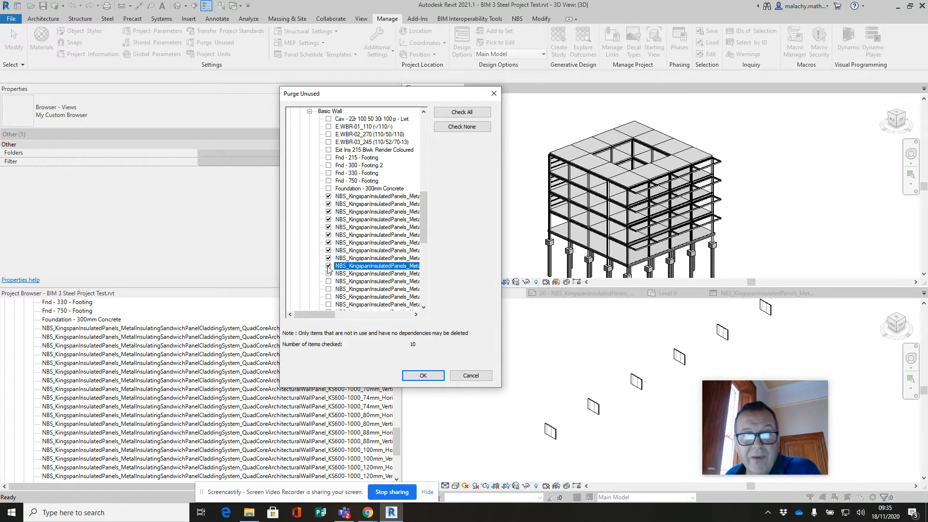
{"action": "left_click_drag", "start_coordinate": [314, 314], "coordinate": [406, 322]}
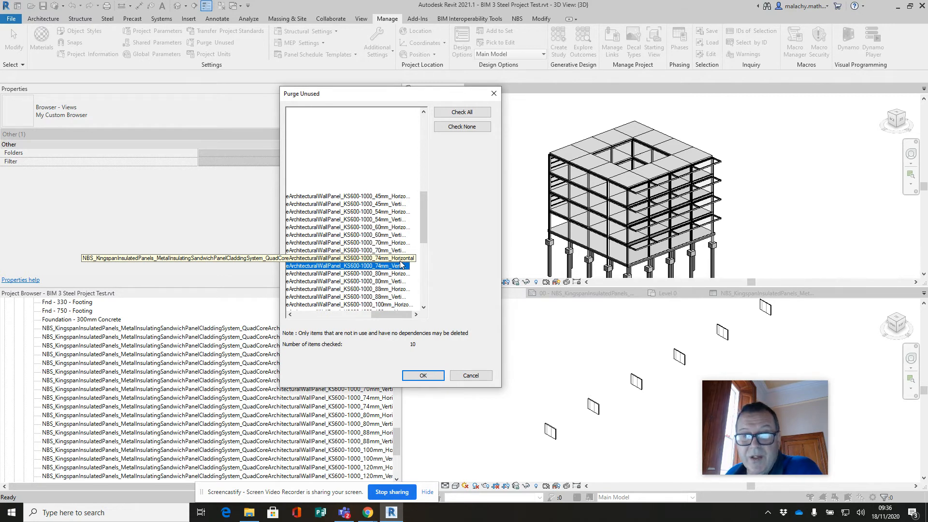
{"action": "left_click_drag", "start_coordinate": [399, 314], "coordinate": [330, 282]}
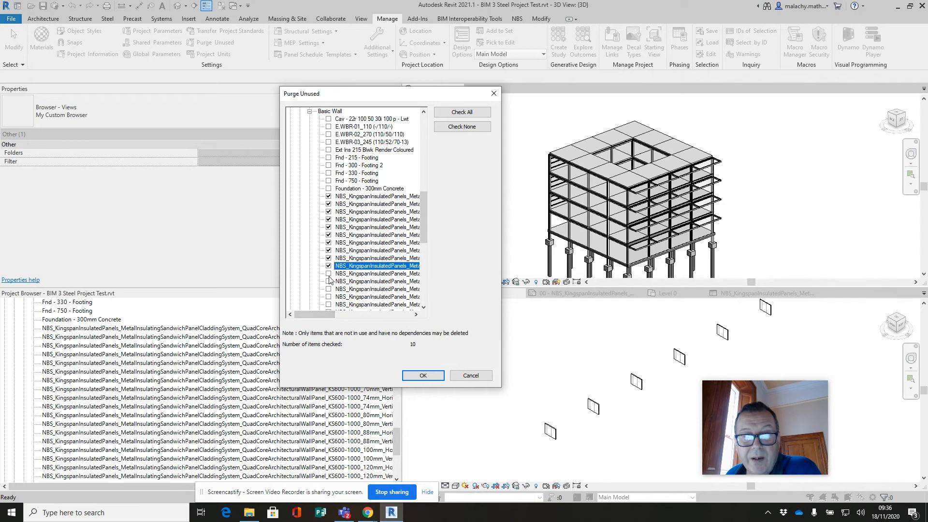
{"action": "left_click", "coordinate": [422, 376]}
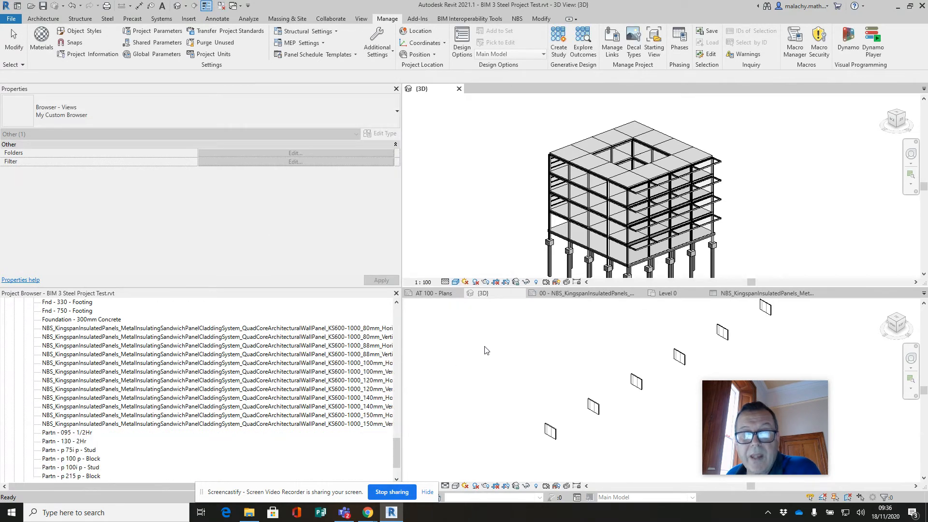